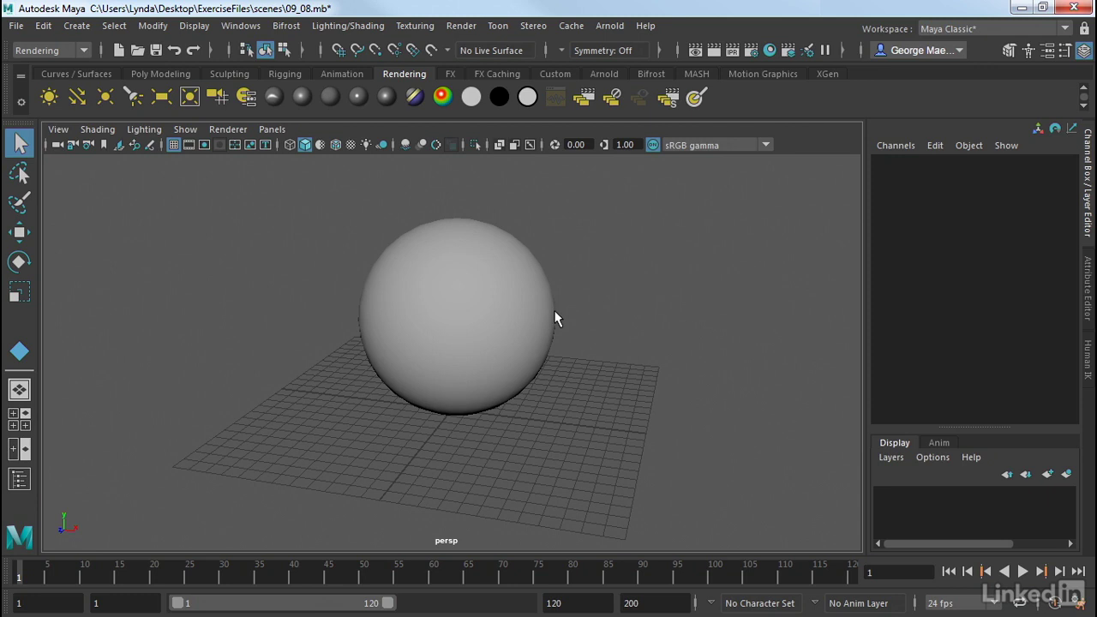
# Select the NURBS sphere and look through its attributes for the assigned shading group and default material.
pyautogui.click(503, 311)
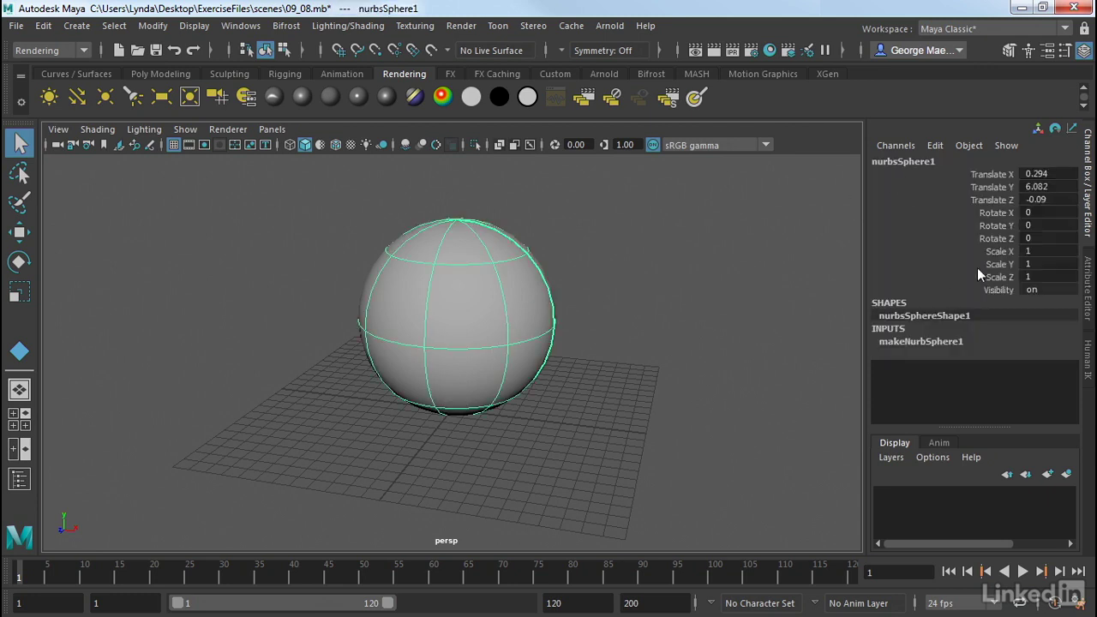
pyautogui.click(1085, 279)
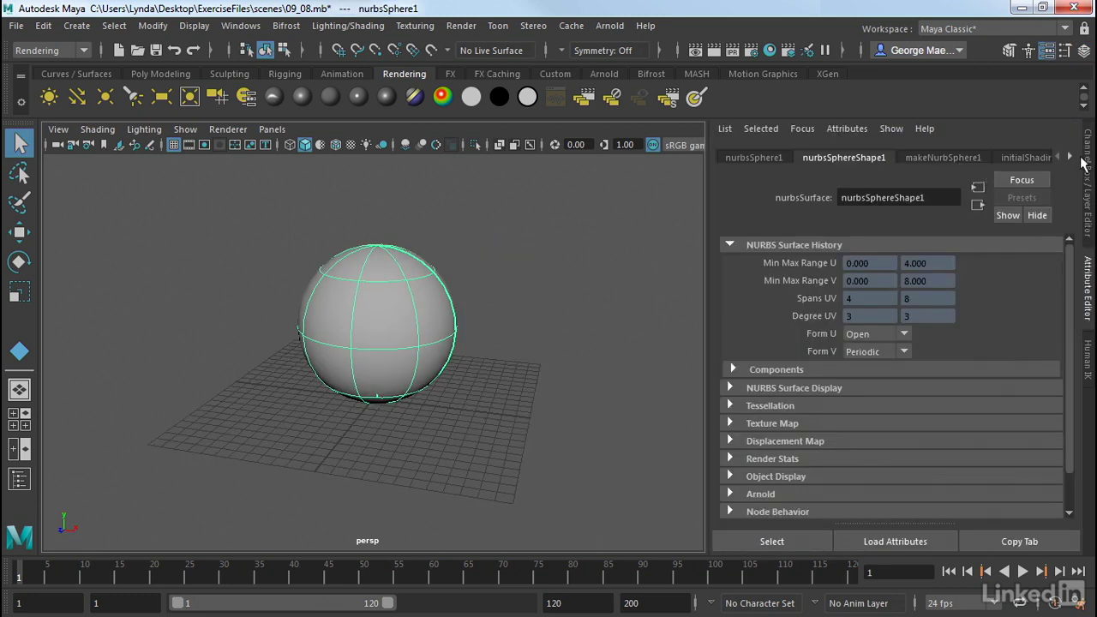
pyautogui.click(1070, 158)
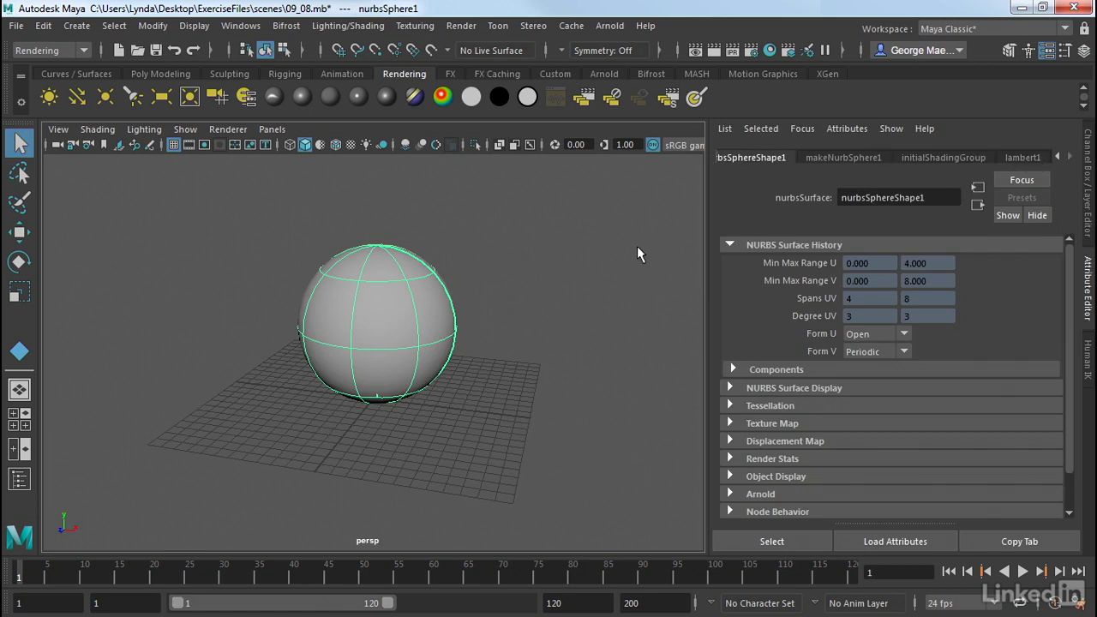
# Open the Hypershade, create a Maya Blinn material, and move its node slightly closer to its shading group.
pyautogui.click(770, 52)
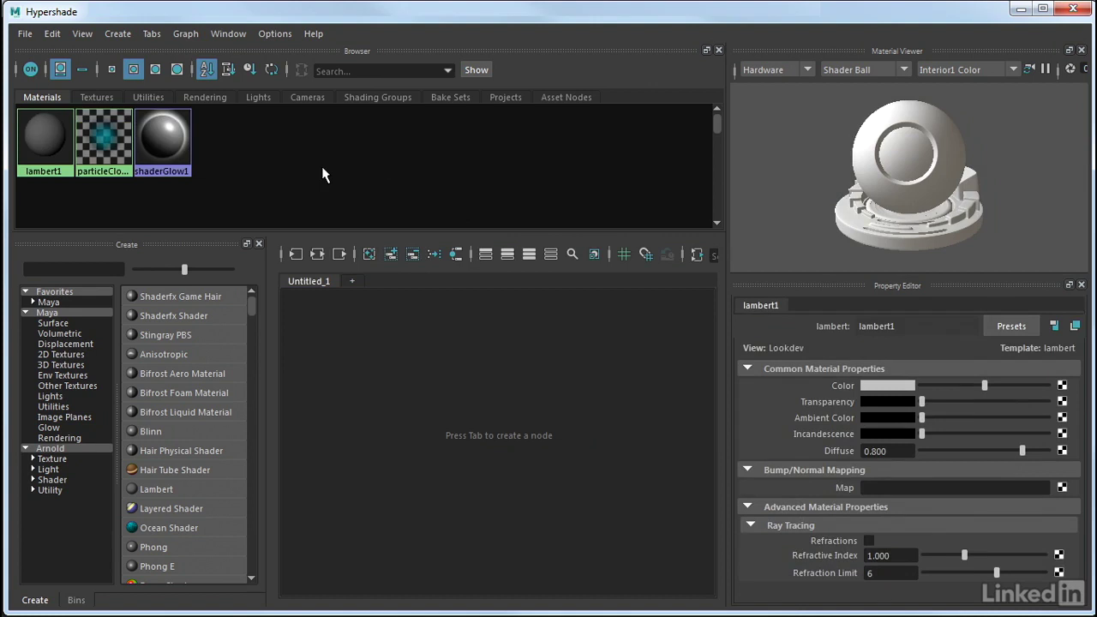
pyautogui.click(60, 449)
pyautogui.click(48, 313)
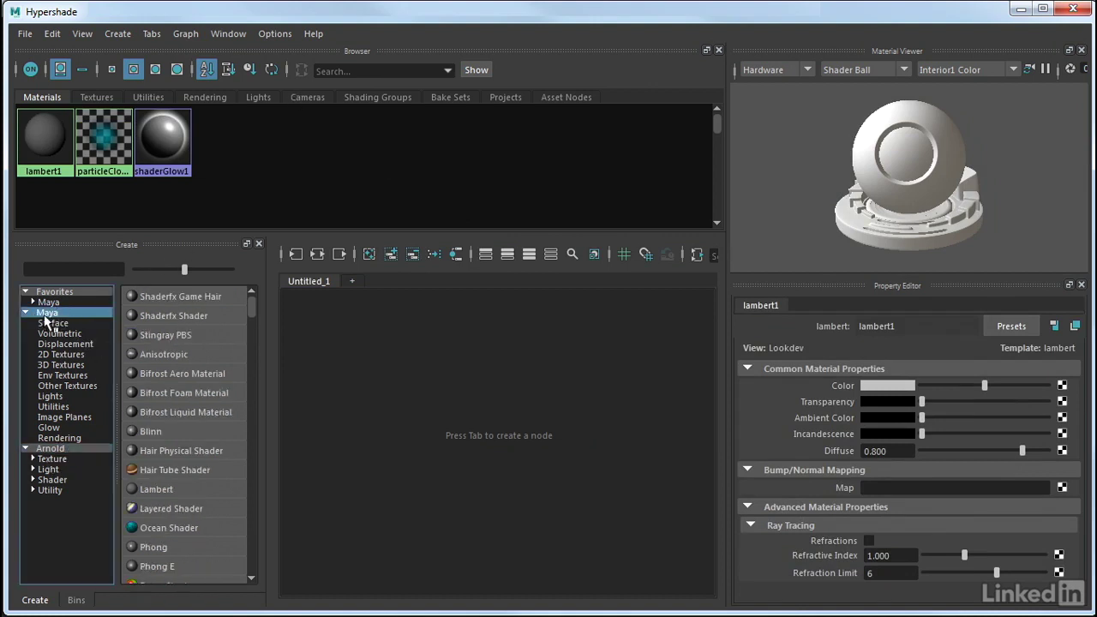
pyautogui.click(148, 431)
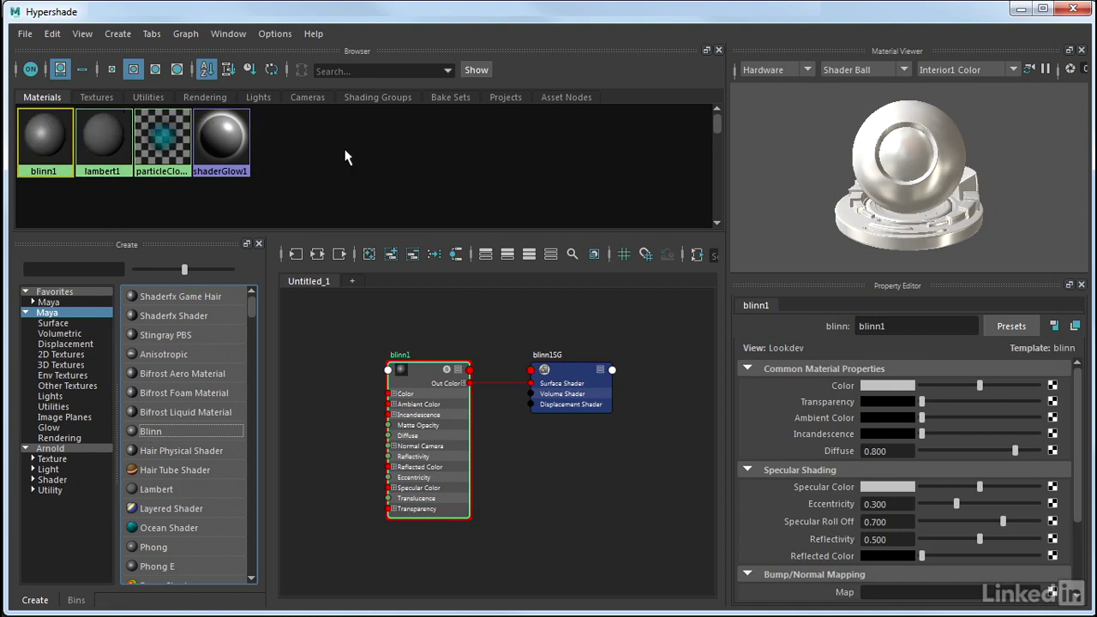
pyautogui.click(39, 149)
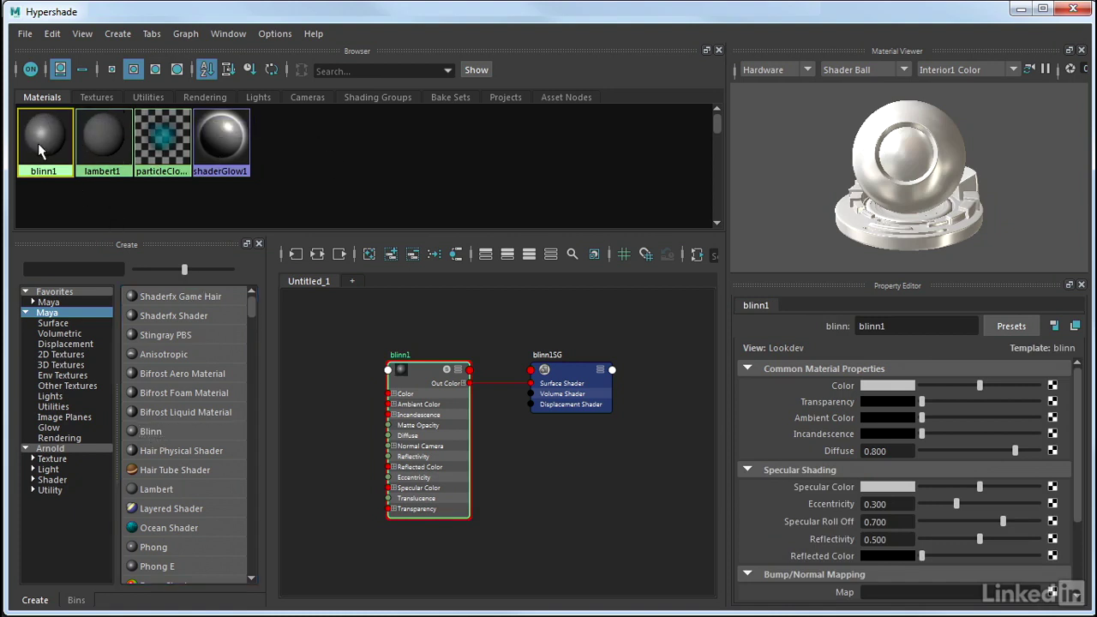
pyautogui.moveTo(418, 379)
pyautogui.mouseDown()
pyautogui.moveTo(453, 365)
pyautogui.moveTo(435, 379)
pyautogui.mouseUp()
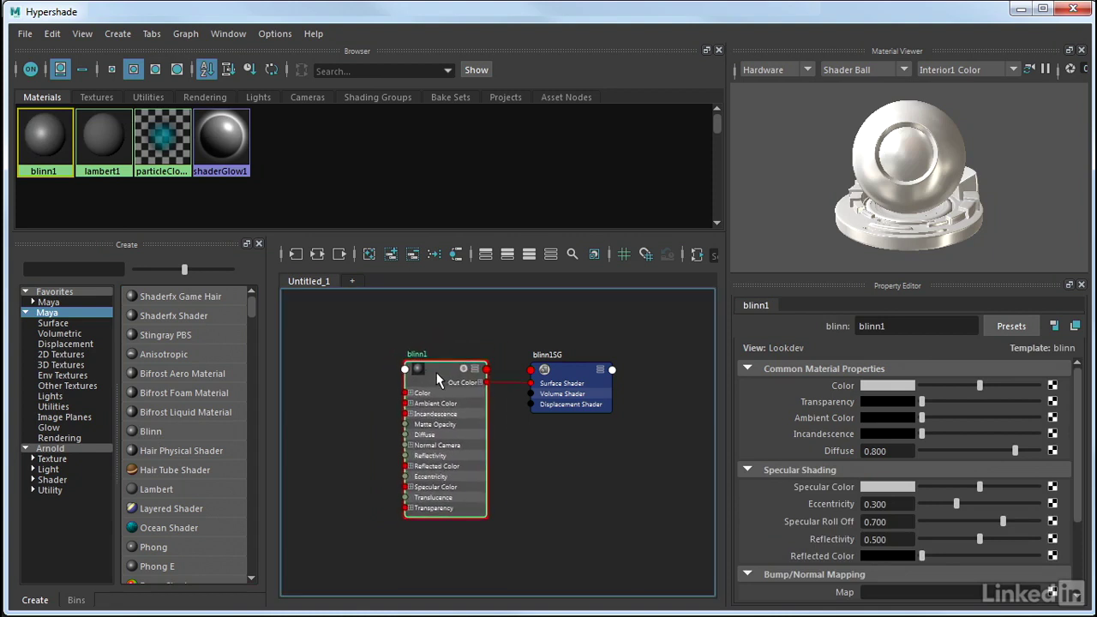
# Set the Blinn material's Color to cyan and map a Checker texture onto that Color attribute.
pyautogui.click(898, 386)
pyautogui.click(890, 343)
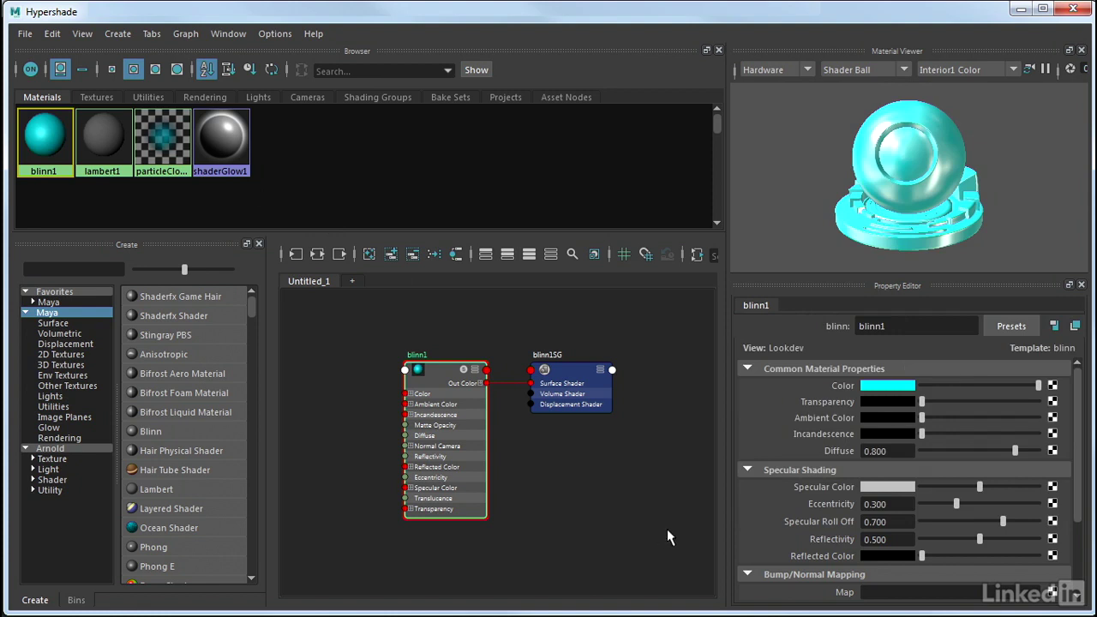
pyautogui.click(1053, 386)
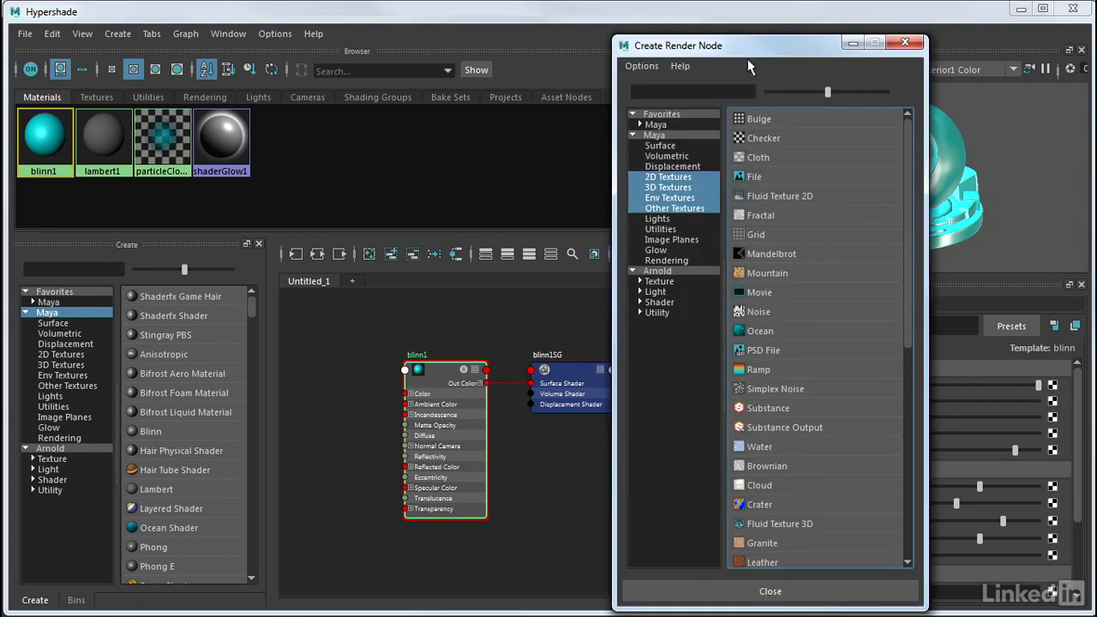
pyautogui.click(739, 140)
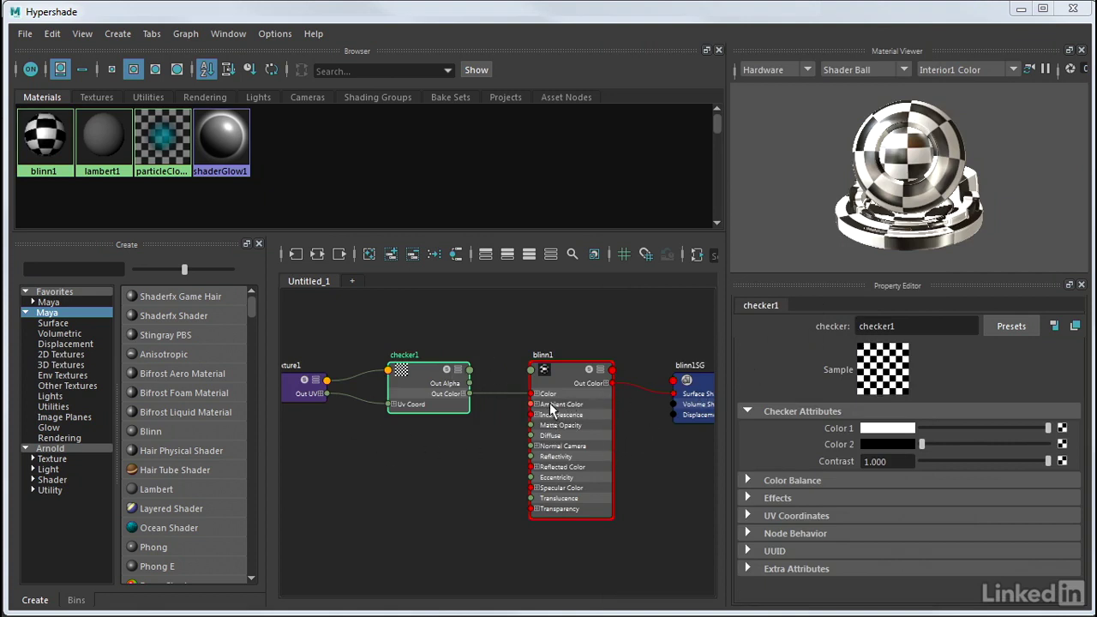
# Examine how the checker texture's Out Color feeds the Color attribute of blinn1 in the node graph and properties.
pyautogui.click(582, 393)
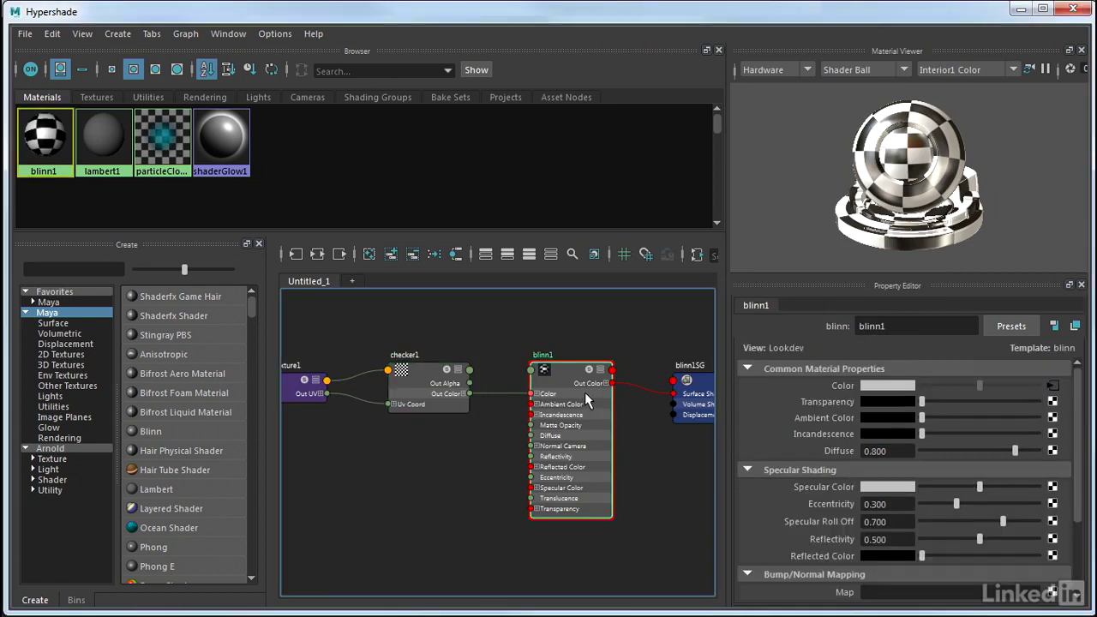
pyautogui.click(1053, 387)
pyautogui.click(418, 390)
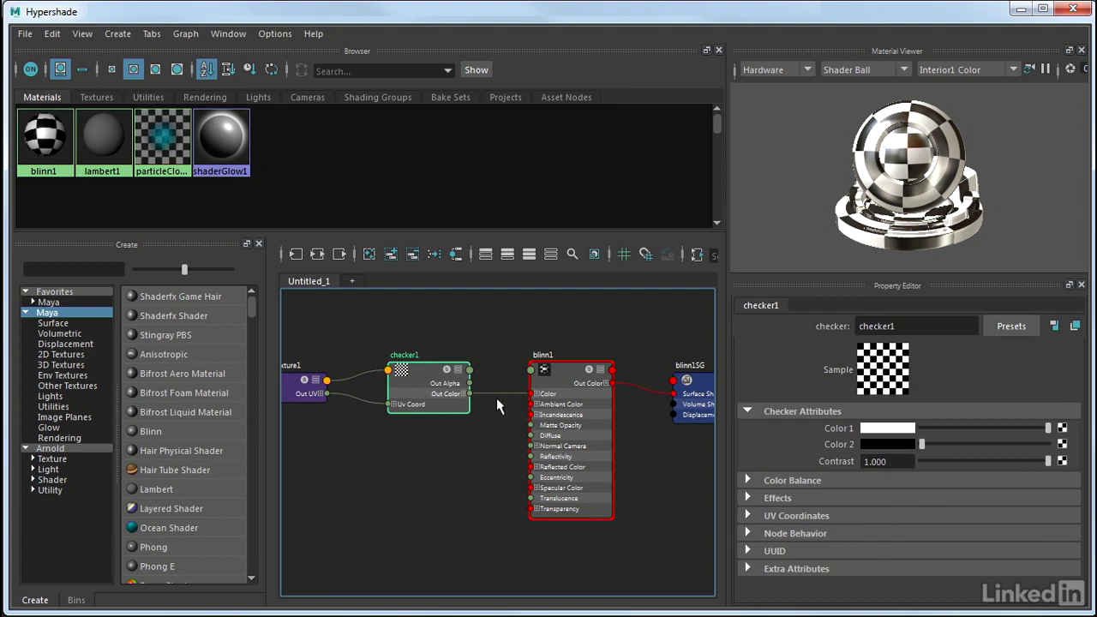
pyautogui.scroll(2, 496, 398)
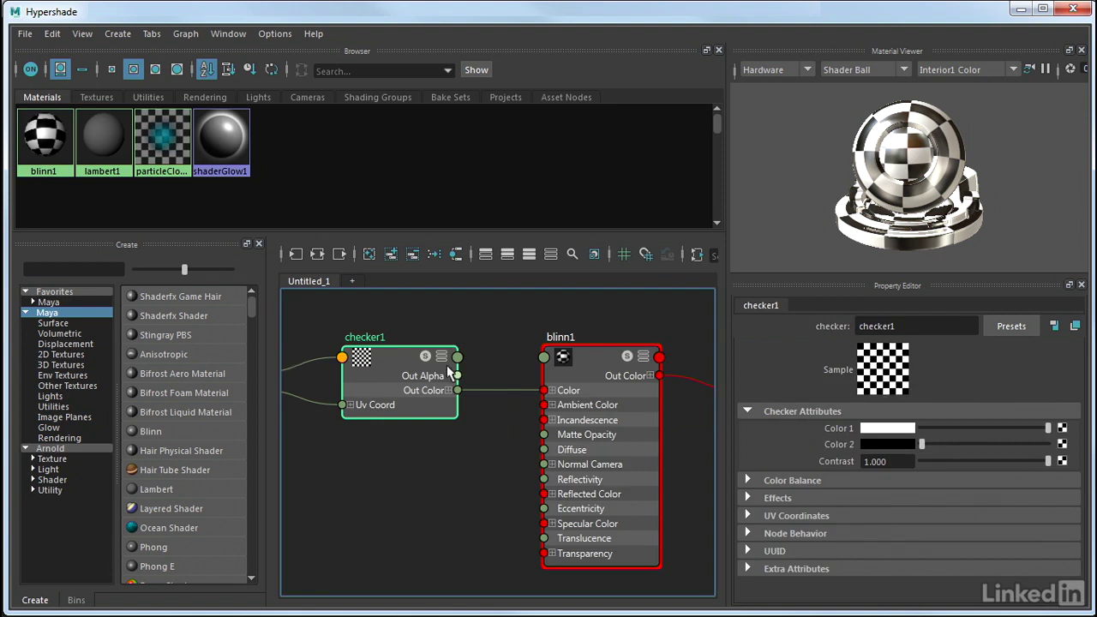
pyautogui.scroll(2, 491, 391)
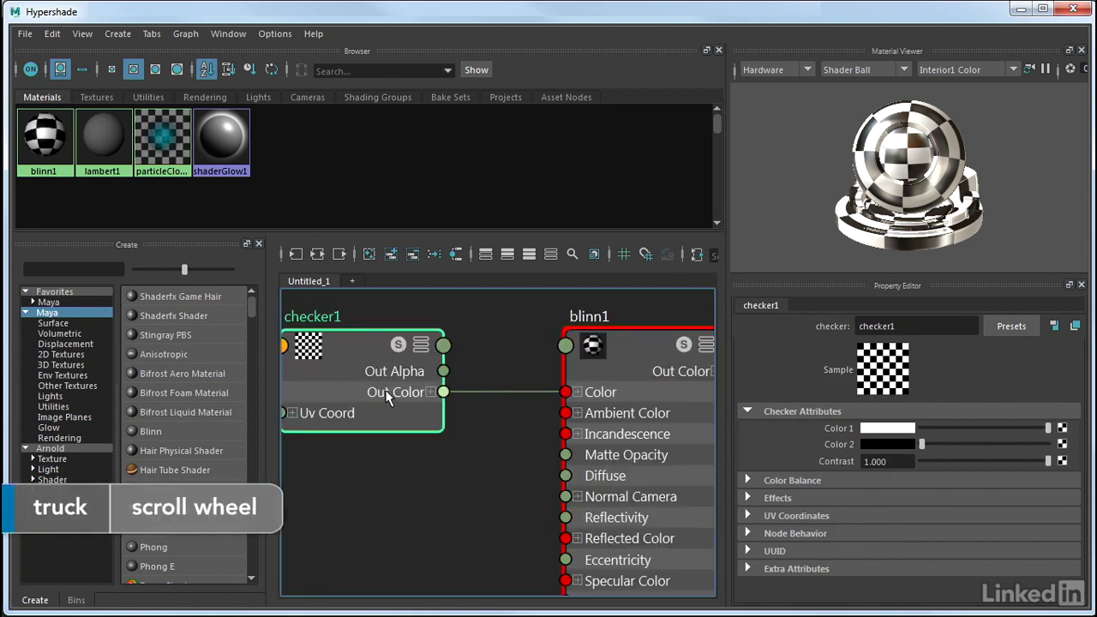
pyautogui.click(628, 371)
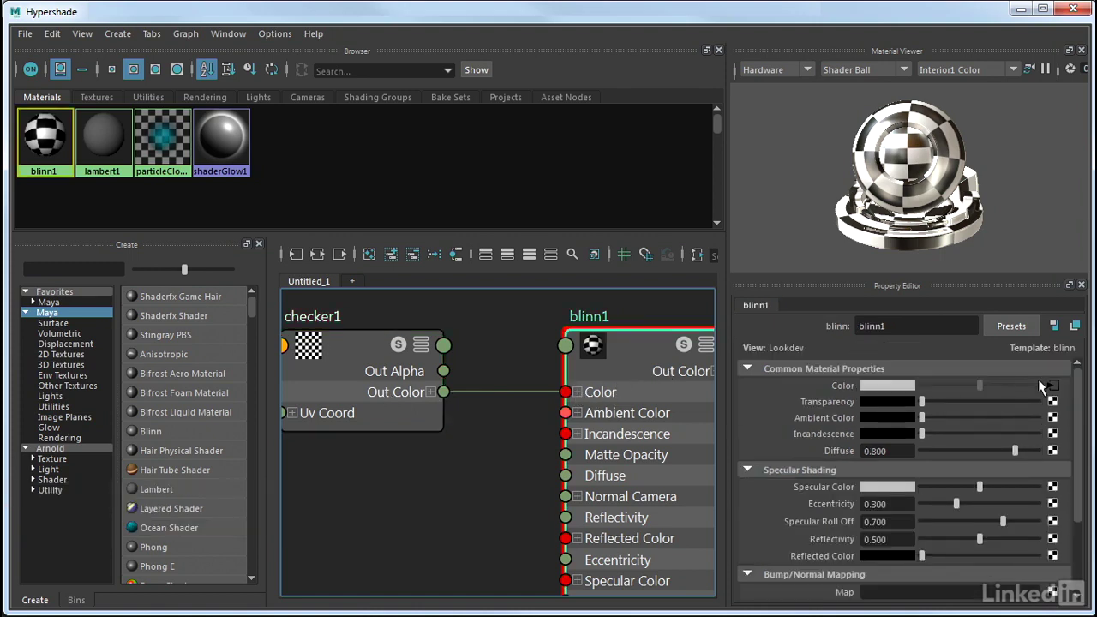
pyautogui.scroll(-2, 587, 392)
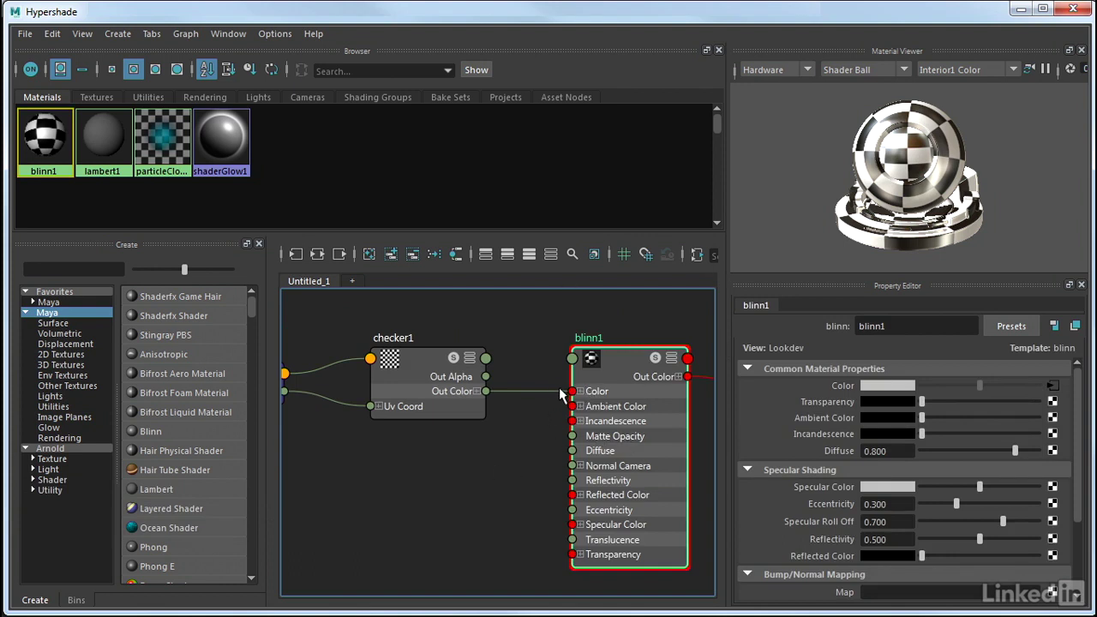
# Reroute checker1's Out Color from blinn1's Color to its Transparency, and reconnect it to Color as well.
pyautogui.moveTo(560, 397); pyautogui.dragTo(526, 431)
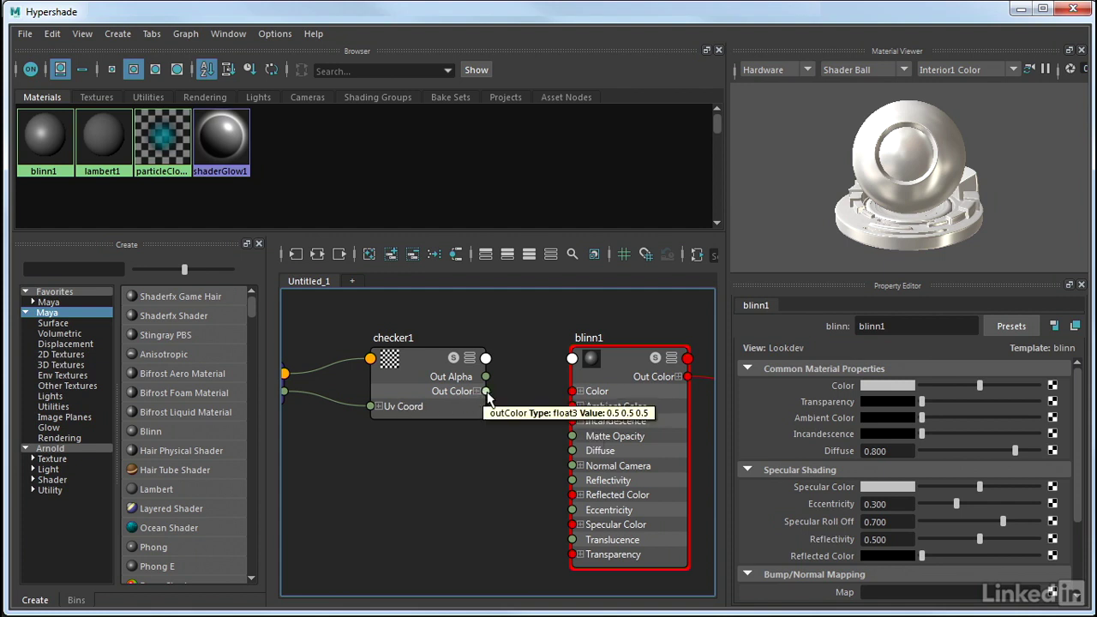
pyautogui.moveTo(486, 391); pyautogui.dragTo(574, 557)
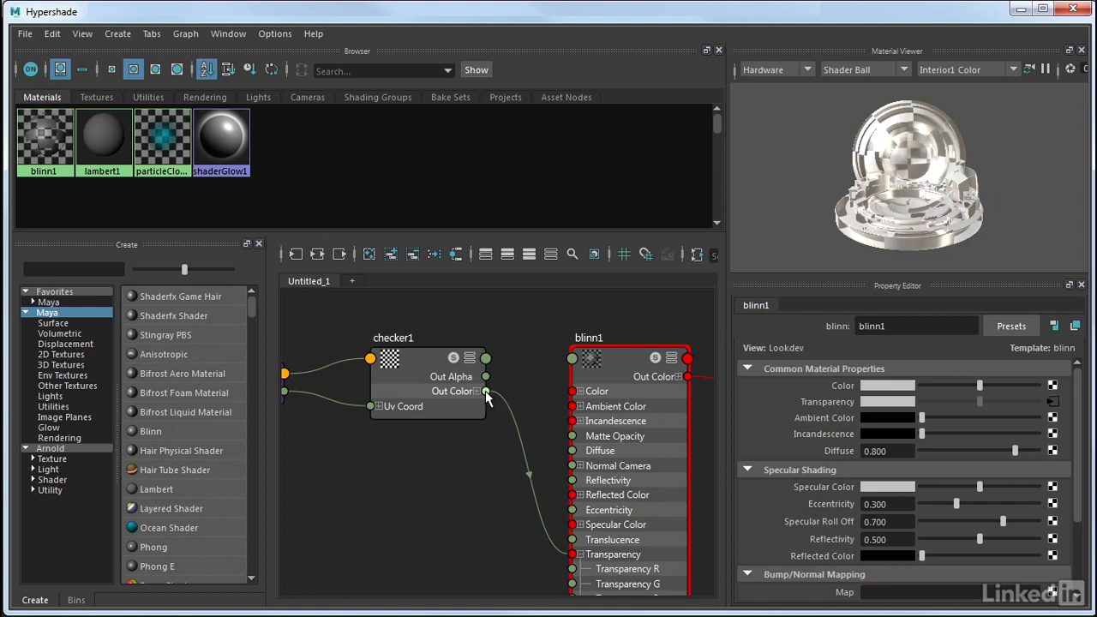
pyautogui.moveTo(485, 391); pyautogui.dragTo(573, 394)
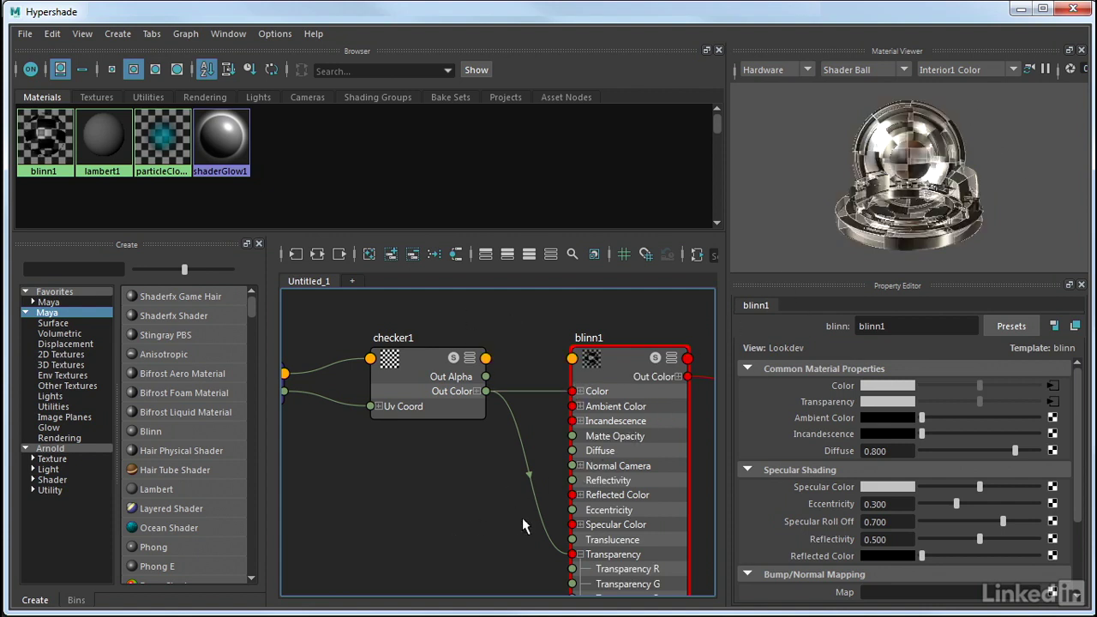
# Break the connection between checker1's Out Color and blinn1's Transparency.
pyautogui.click(563, 559)
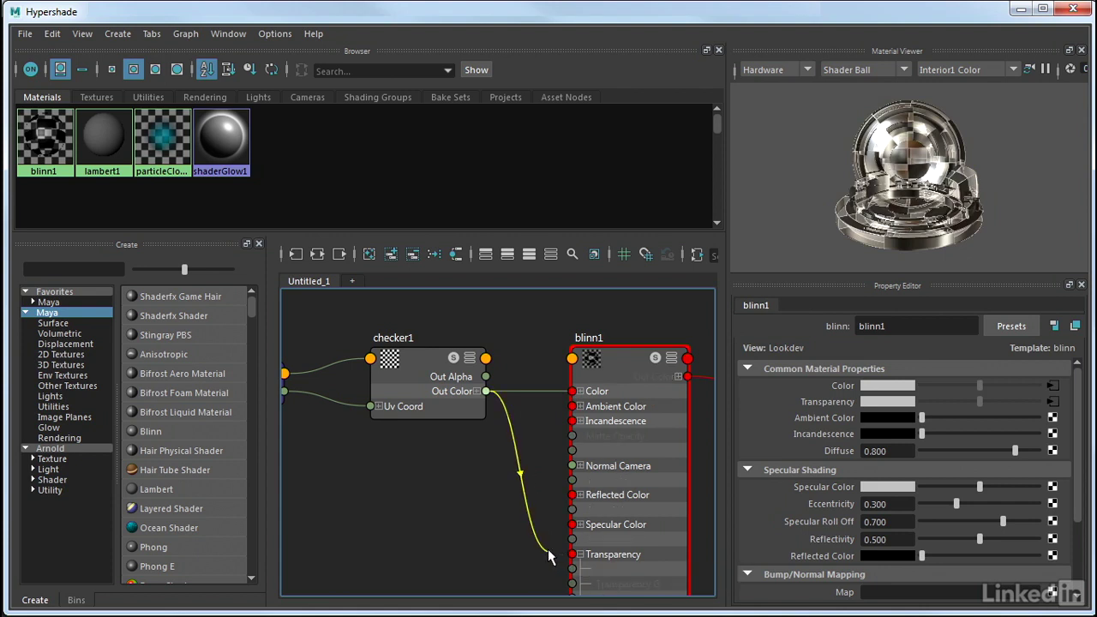
pyautogui.press('Delete')
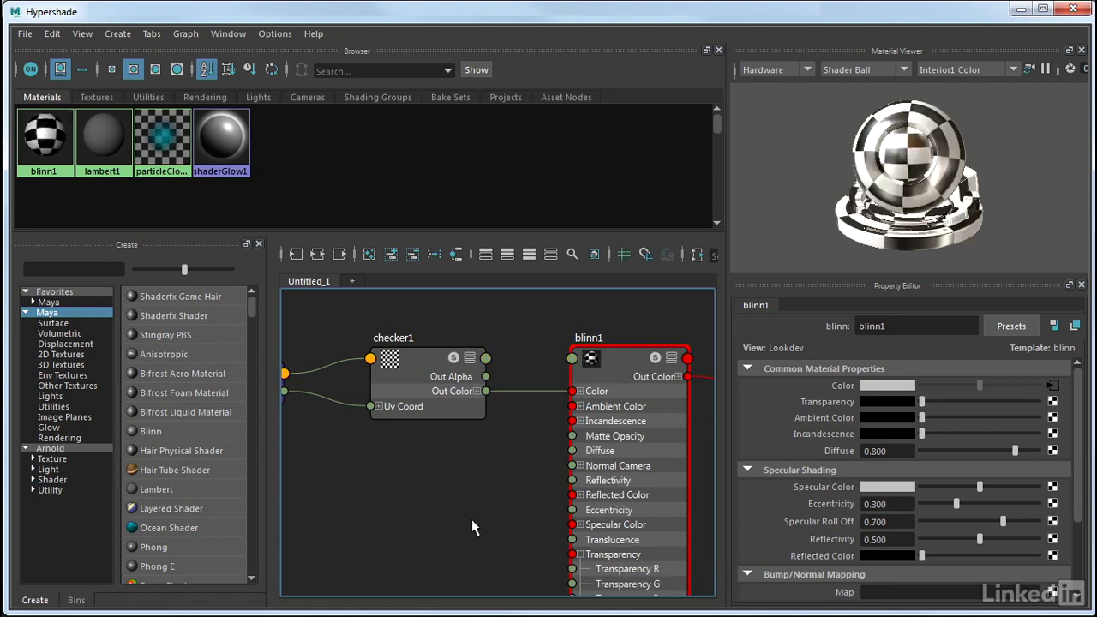
# Add a Cloth 2D texture node to the material graph.
pyautogui.press('a')
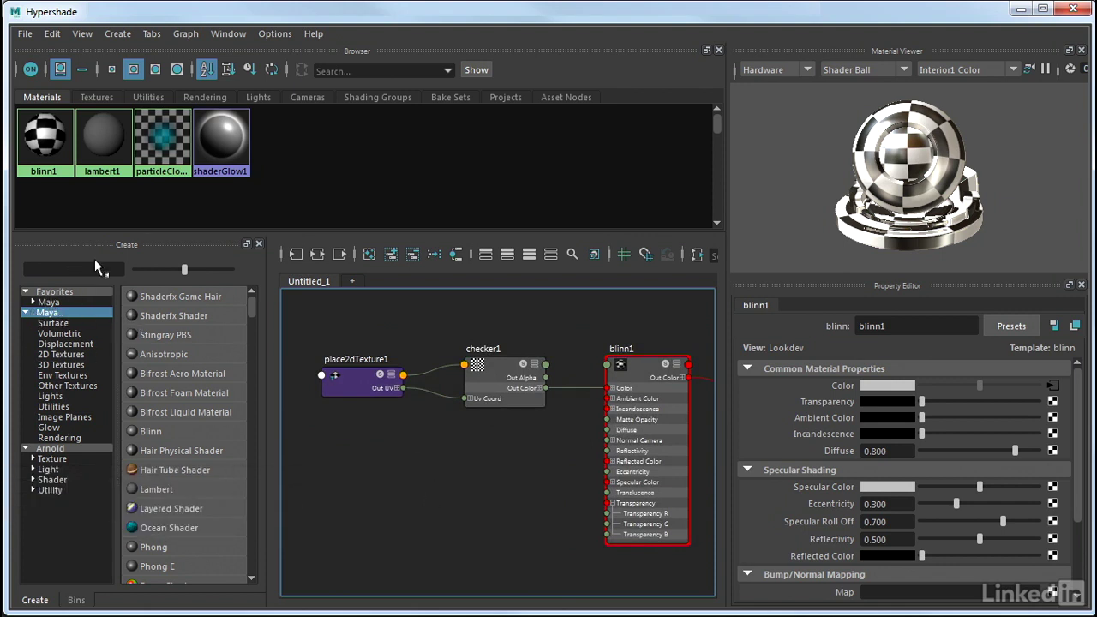
pyautogui.click(55, 323)
pyautogui.click(60, 354)
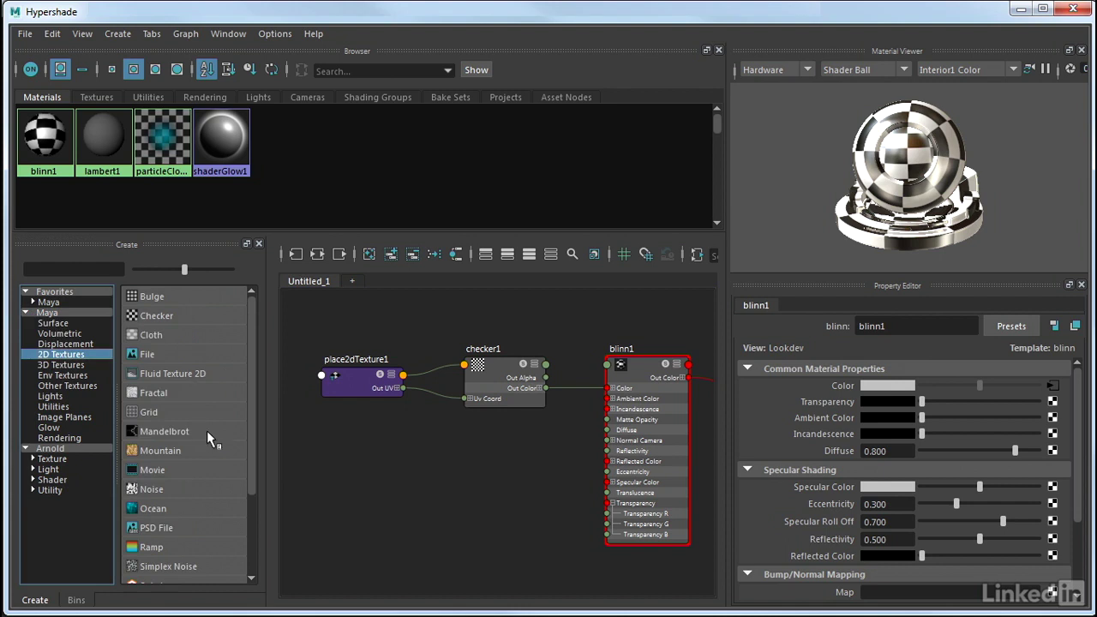
pyautogui.click(135, 341)
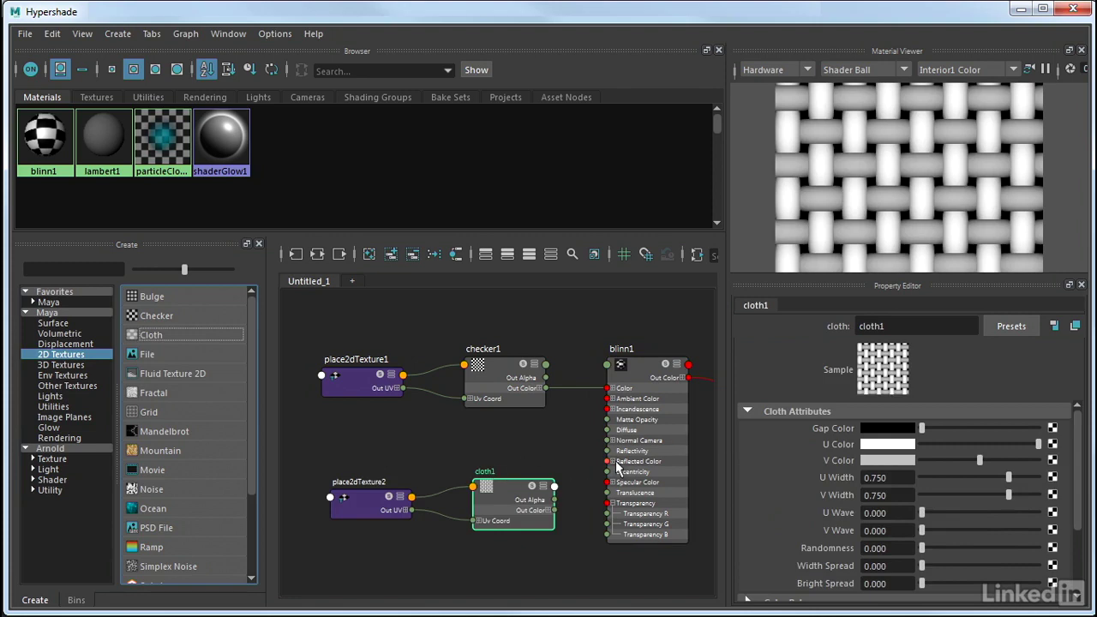
# Connect cloth1's Out Color to the Transparency input of blinn1.
pyautogui.moveTo(553, 514); pyautogui.dragTo(460, 458, button='middle')
pyautogui.scroll(4, 491, 467)
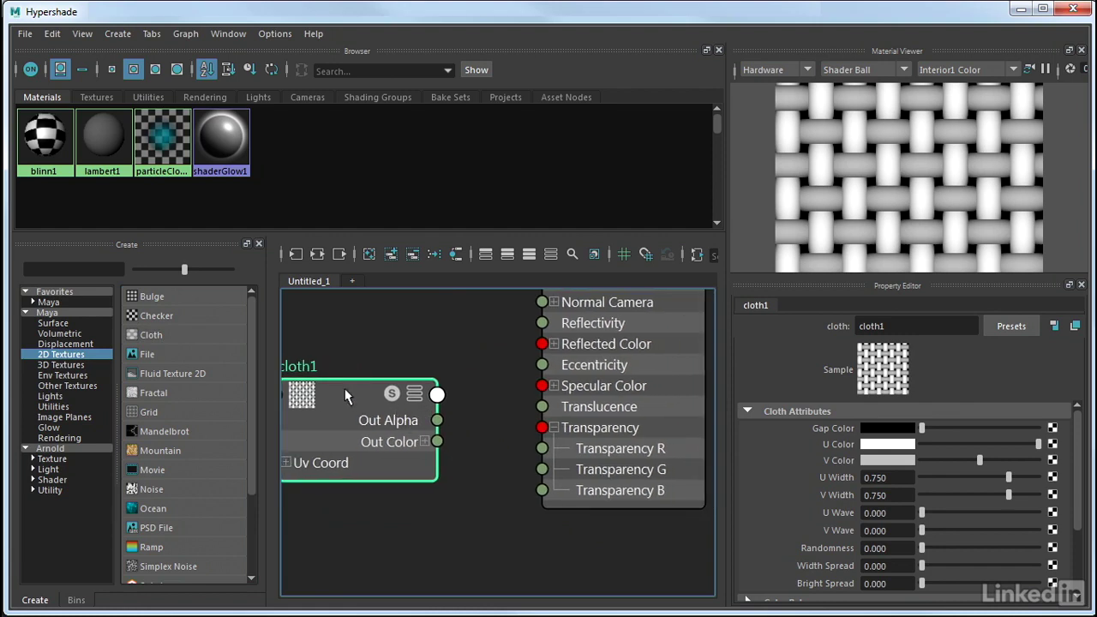
pyautogui.moveTo(437, 441); pyautogui.dragTo(544, 429)
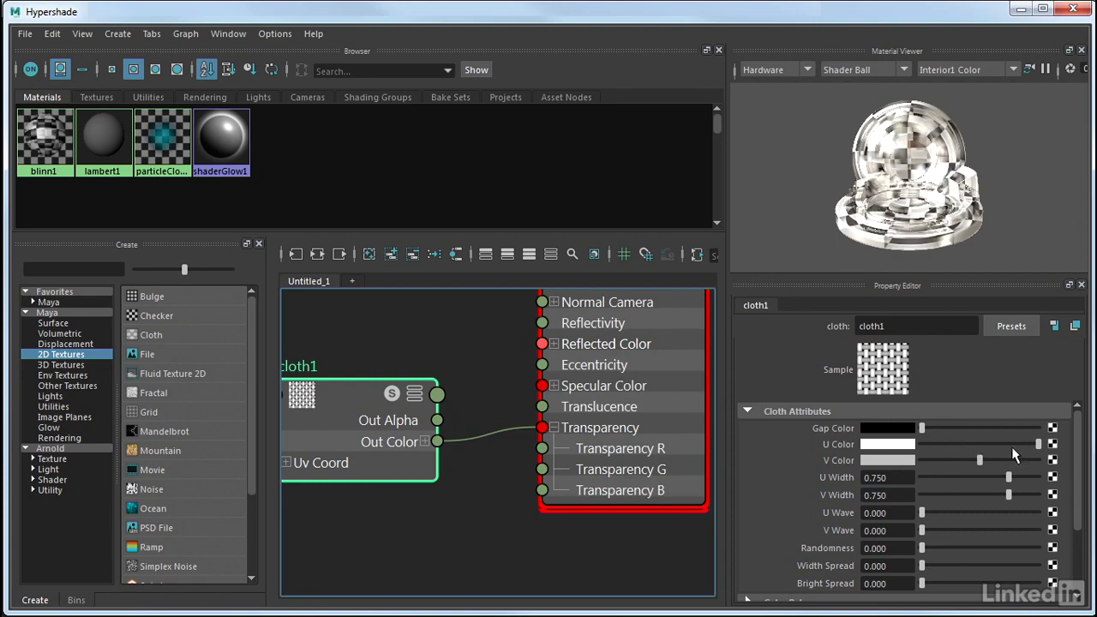
# Darken the cloth texture's U Color to a mid grey and slightly lighten its V Color.
pyautogui.moveTo(1037, 444); pyautogui.dragTo(984, 470)
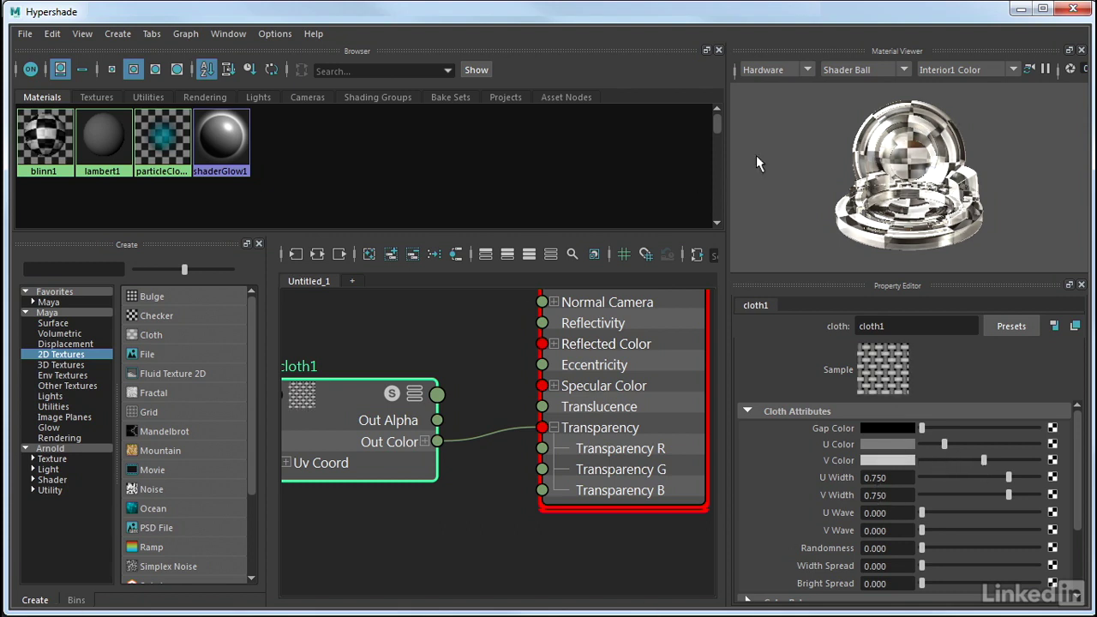
pyautogui.scroll(-8, 457, 354)
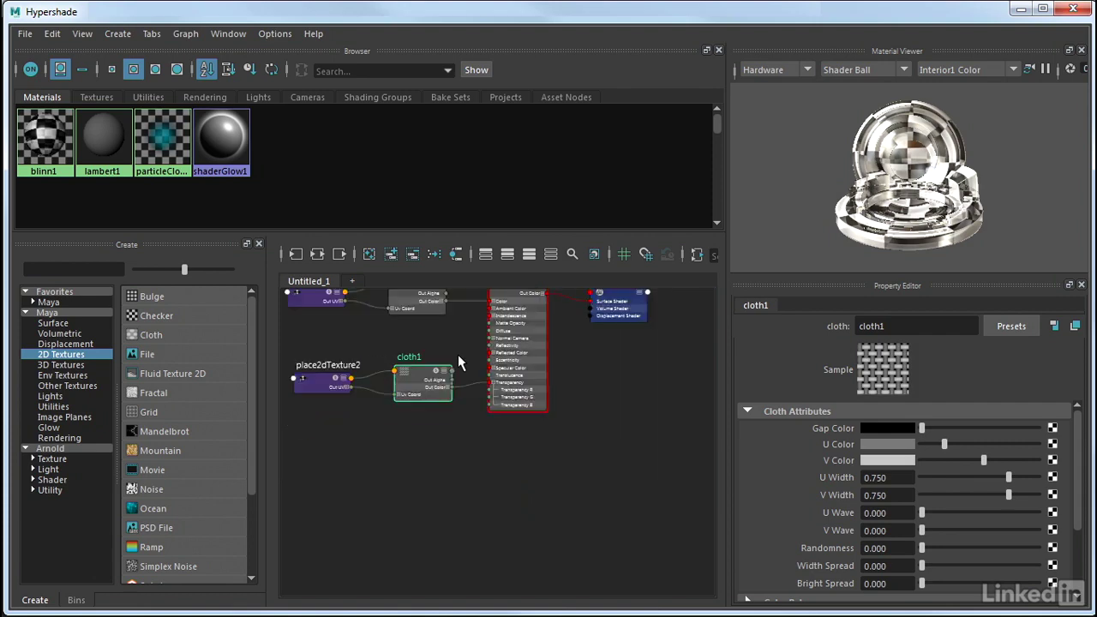
pyautogui.moveTo(458, 354); pyautogui.dragTo(475, 402, button='middle')
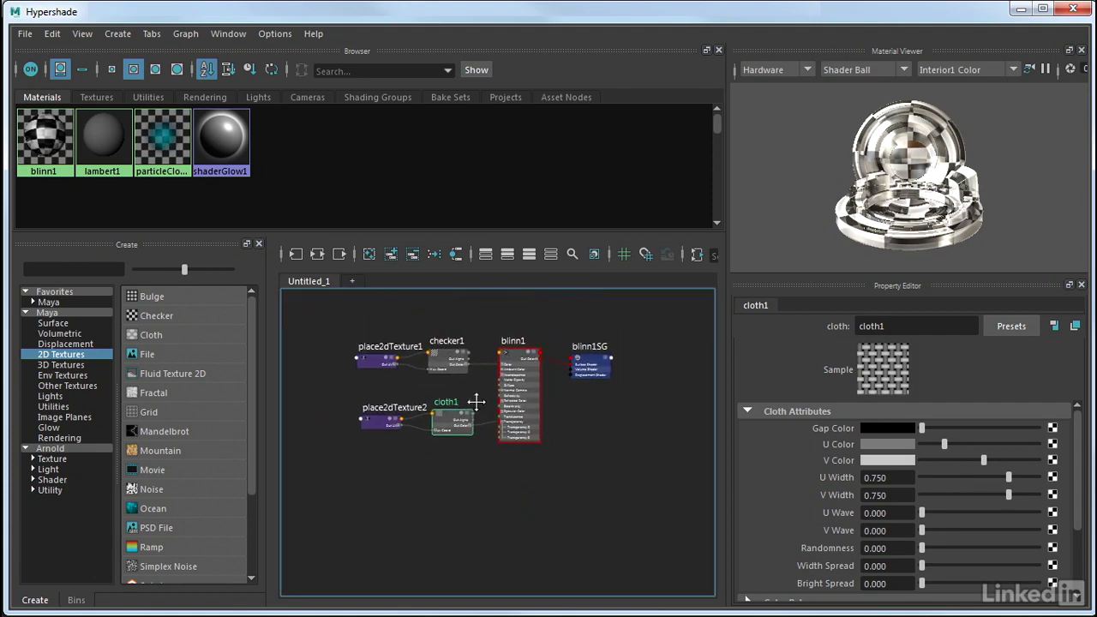
# Minimize the Hypershade and view the existing materials that can be assigned to the selected sphere.
pyautogui.click(47, 133)
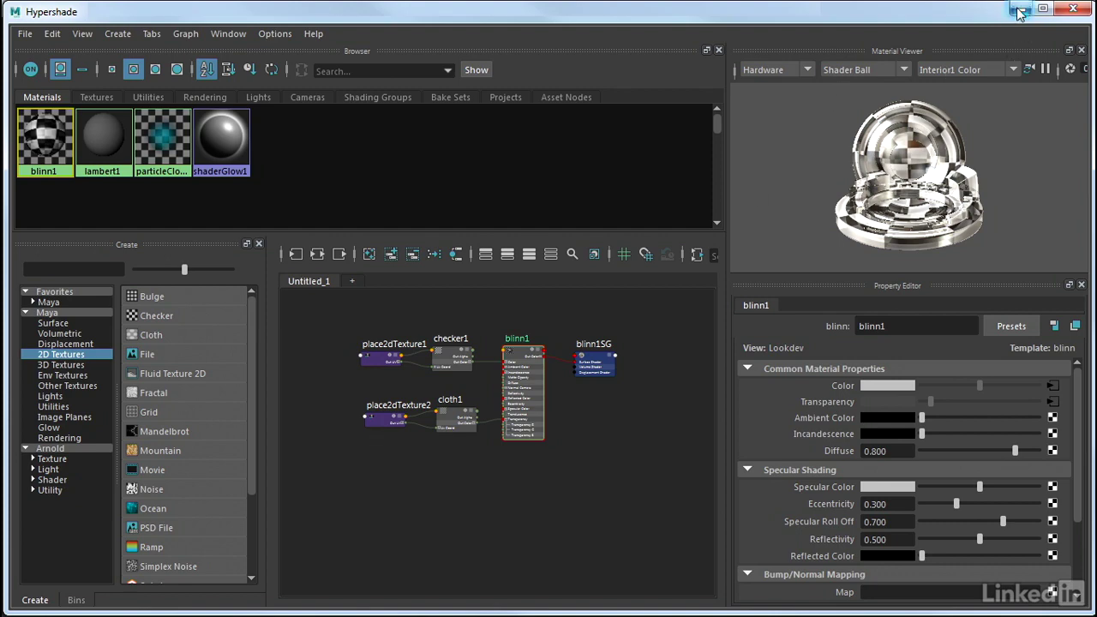
pyautogui.click(1019, 12)
pyautogui.click(365, 300)
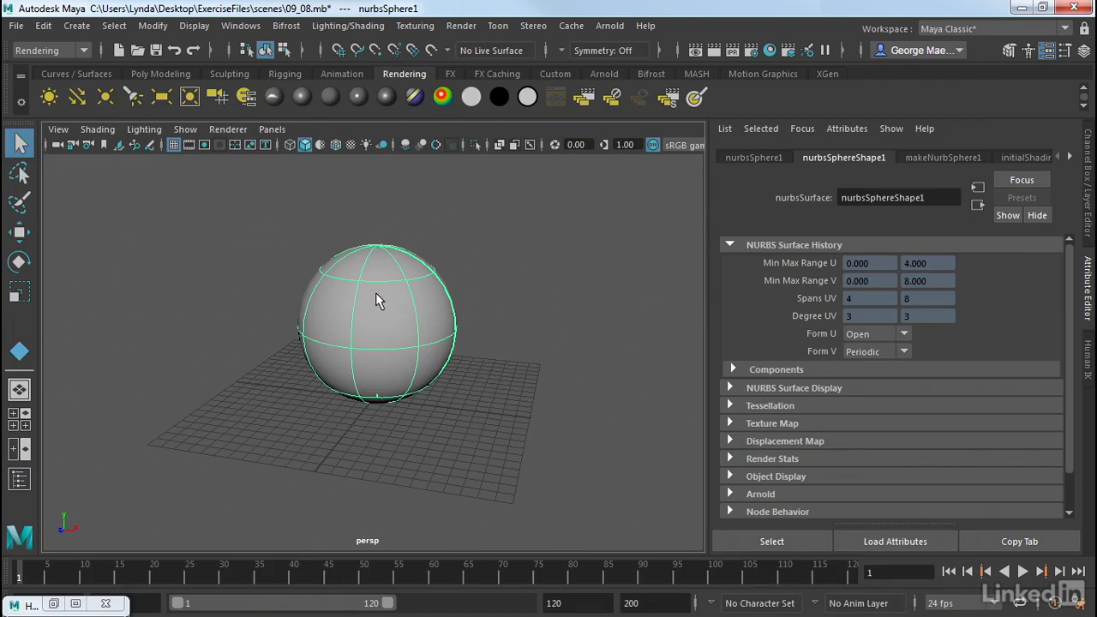
pyautogui.click(372, 26)
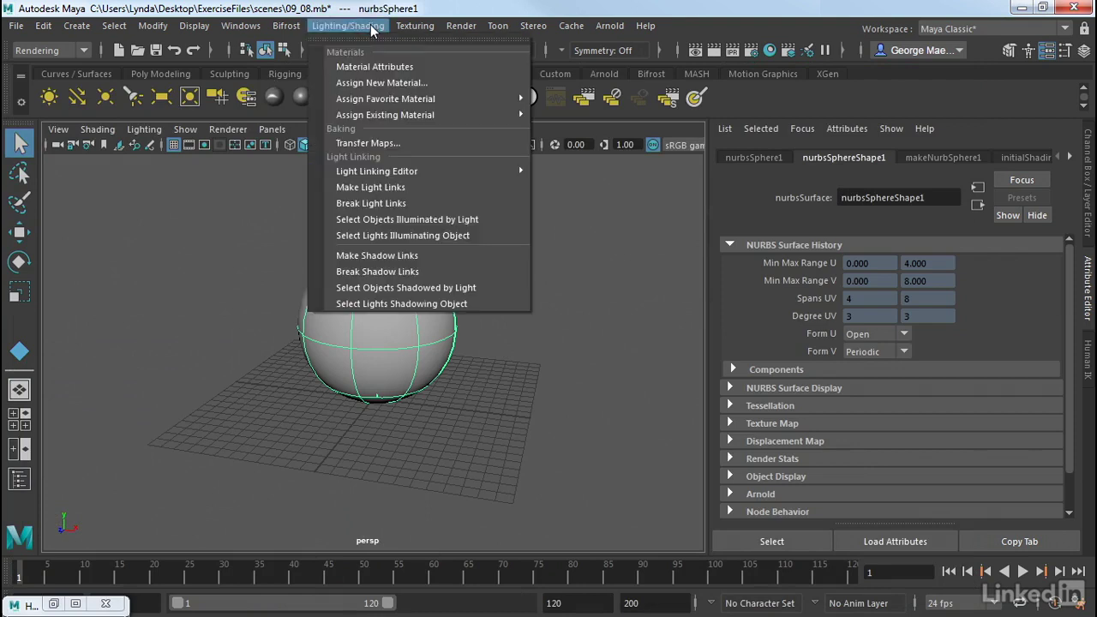
pyautogui.moveTo(381, 115)
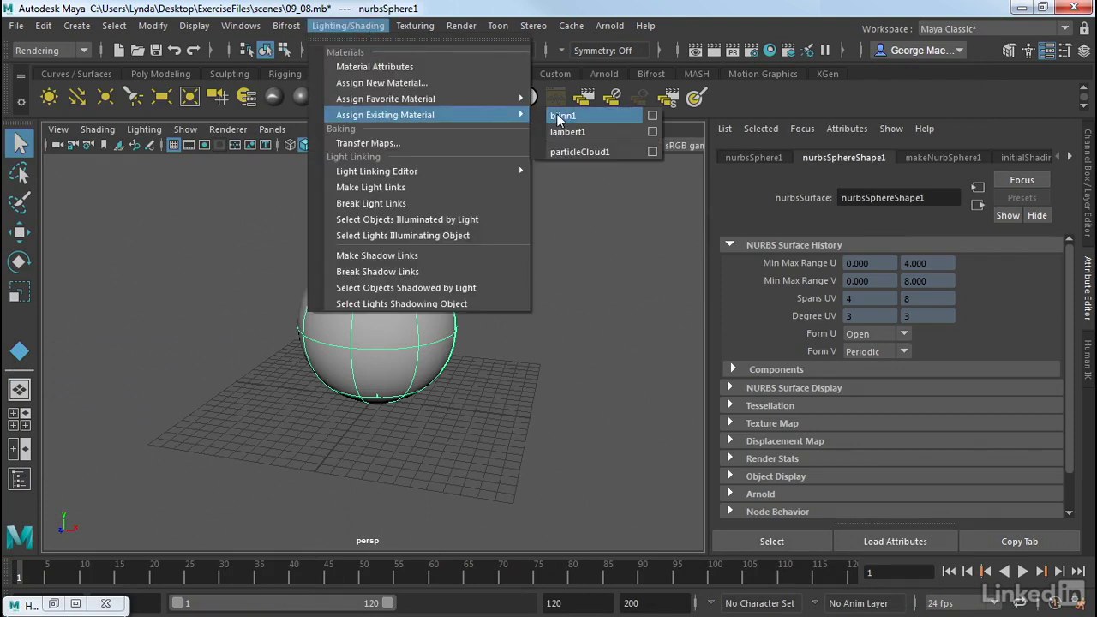
pyautogui.click(612, 290)
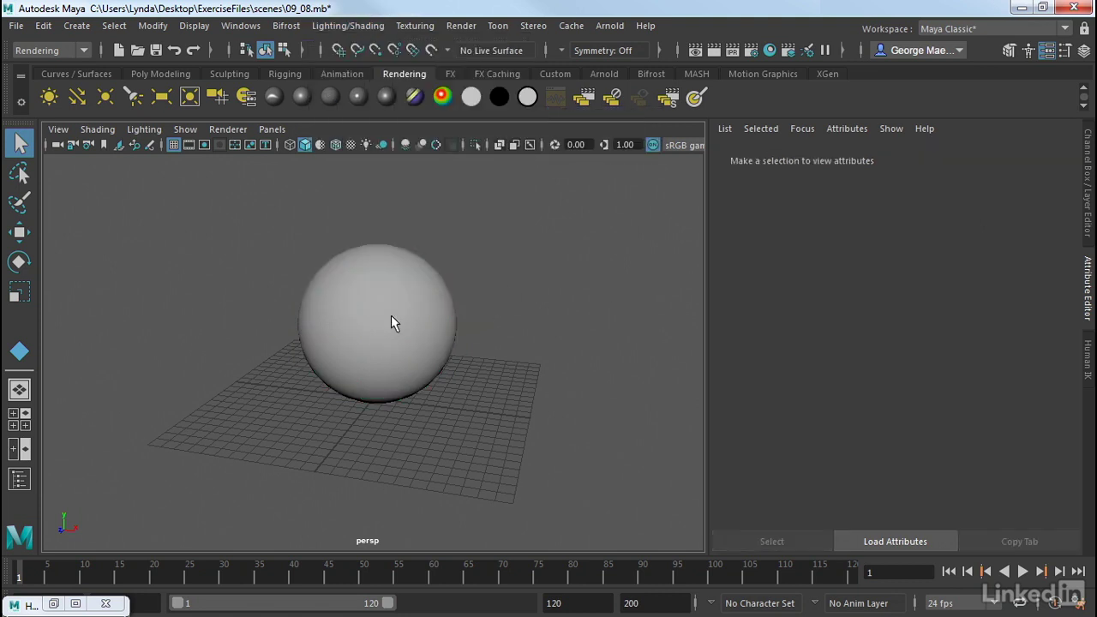
# Assign the existing blinn1 material to the NURBS sphere and turn on hardware texturing in the perspective view.
pyautogui.click(390, 323)
pyautogui.moveTo(408, 278); pyautogui.dragTo(515, 568, button='right')
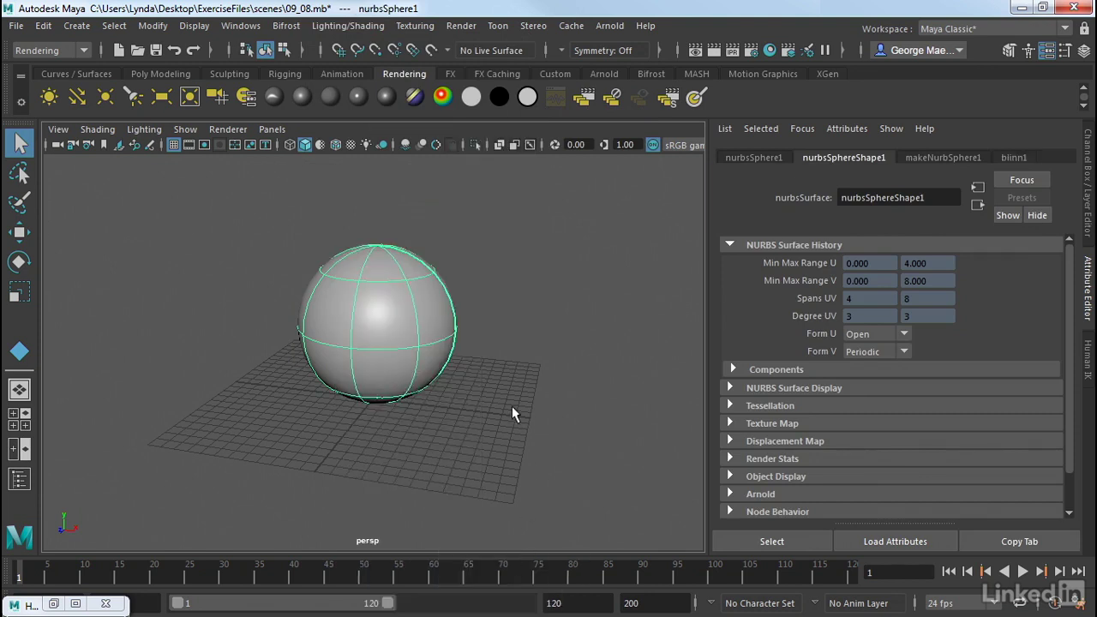
pyautogui.click(96, 129)
pyautogui.click(135, 379)
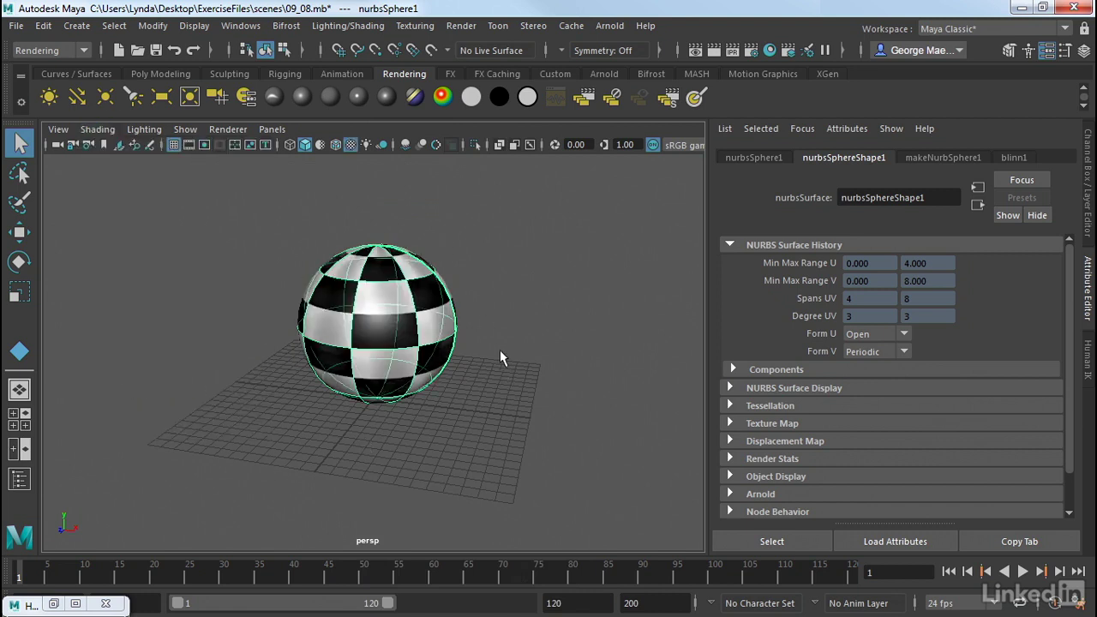
# Reopen the Hypershade, shrink its window and place it beside the sphere so both are visible.
pyautogui.keyDown('alt'); pyautogui.moveTo(522, 377); pyautogui.dragTo(419, 372, button='middle'); pyautogui.keyUp('alt')
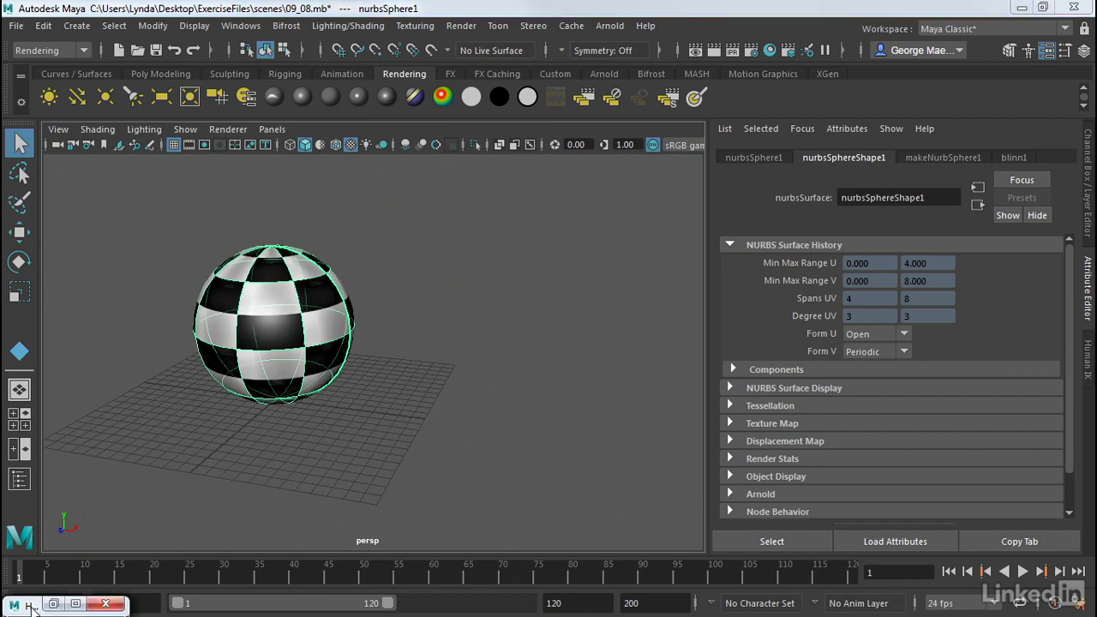
pyautogui.rightClick(32, 607)
pyautogui.click(784, 17)
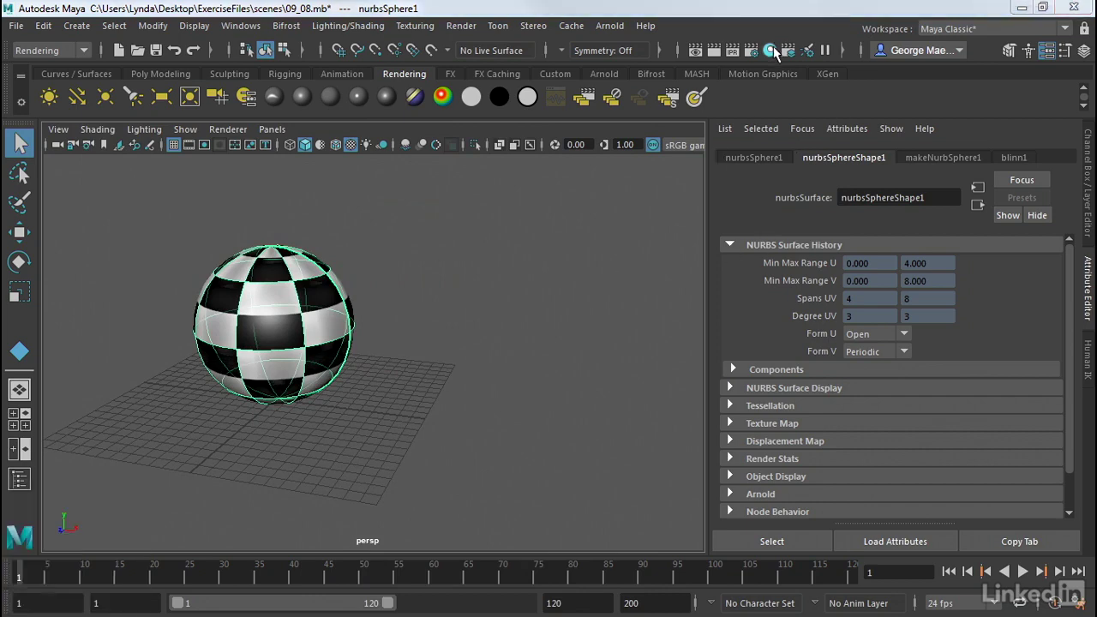
pyautogui.click(771, 49)
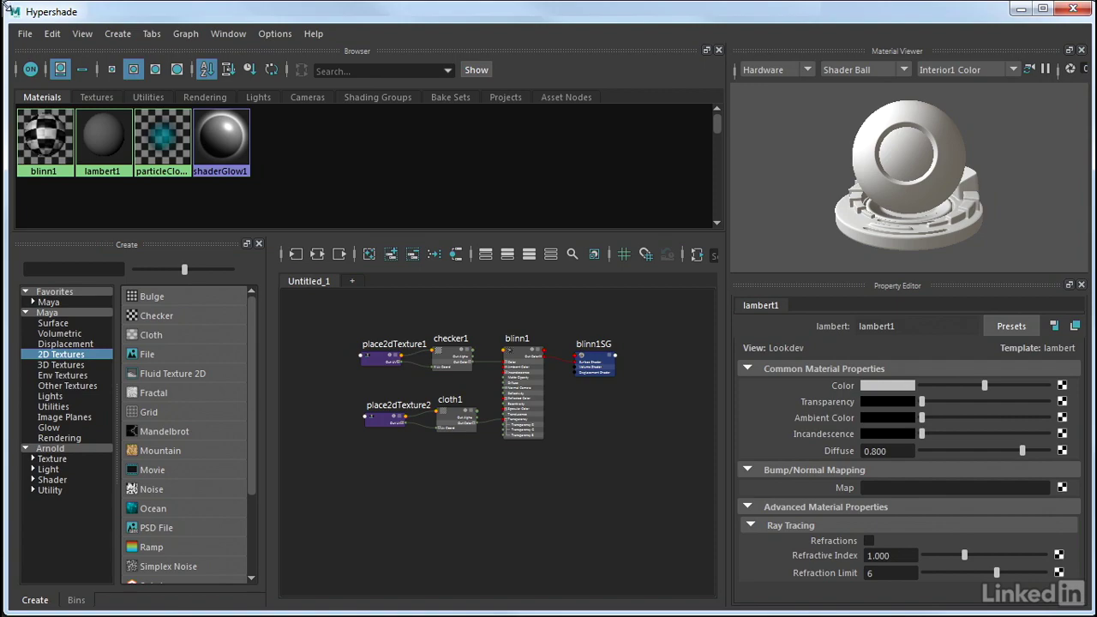
pyautogui.moveTo(7, 5); pyautogui.dragTo(334, 211)
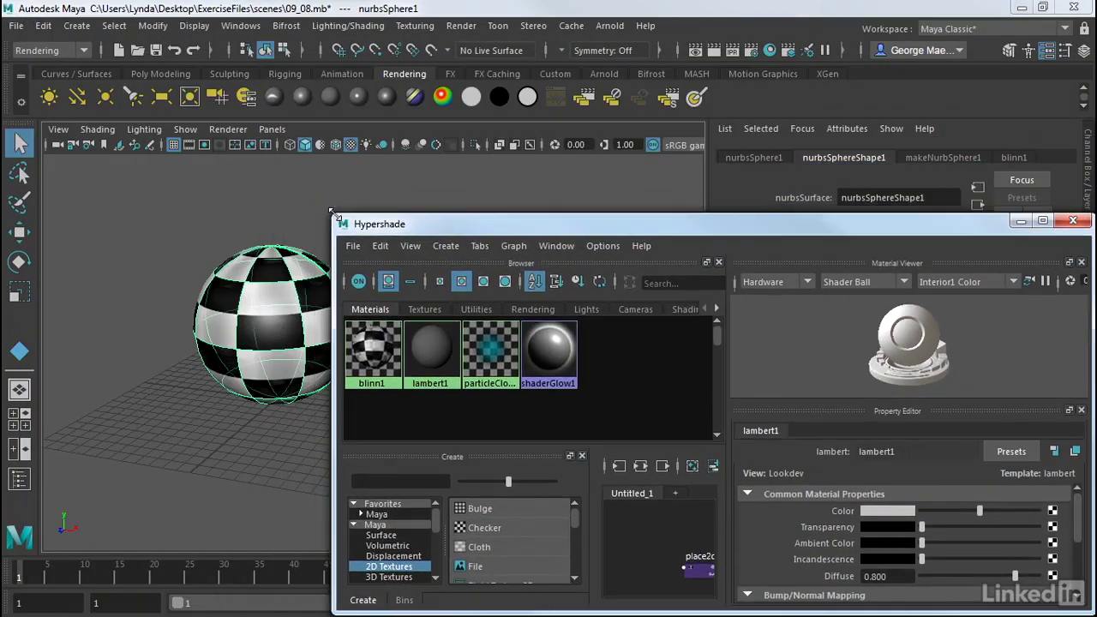
pyautogui.moveTo(452, 225); pyautogui.dragTo(447, 69)
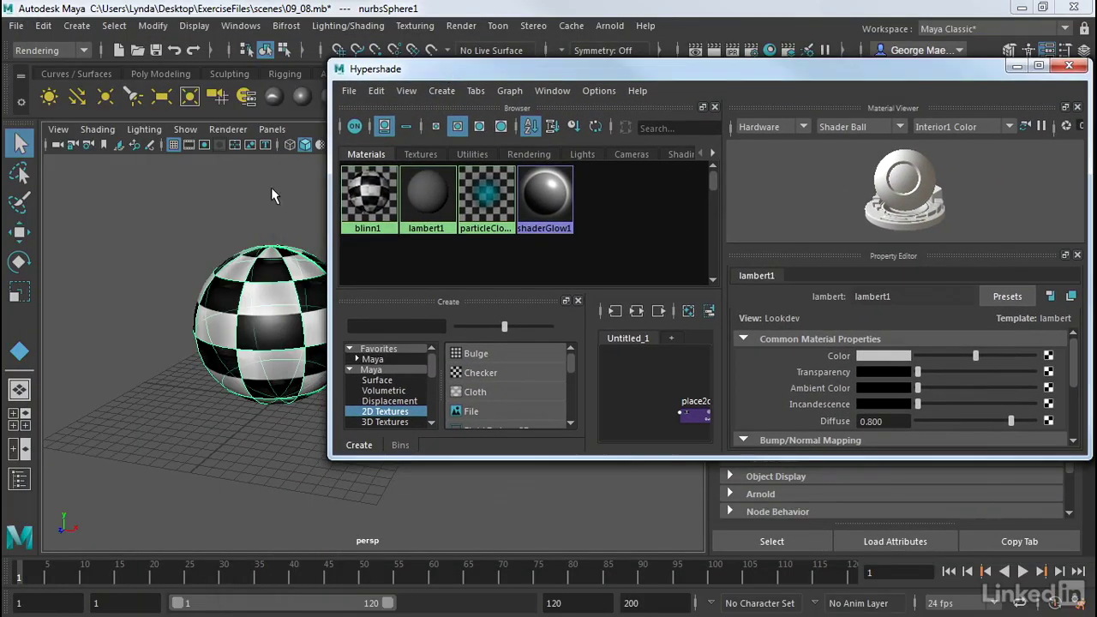
pyautogui.keyDown('alt'); pyautogui.moveTo(233, 234); pyautogui.dragTo(172, 245, button='middle'); pyautogui.keyUp('alt')
# Assign lambert1's initialShadingGroup to the selected sphere from the Hypershade material swatches and reassign blinn1 to it.
pyautogui.click(364, 192)
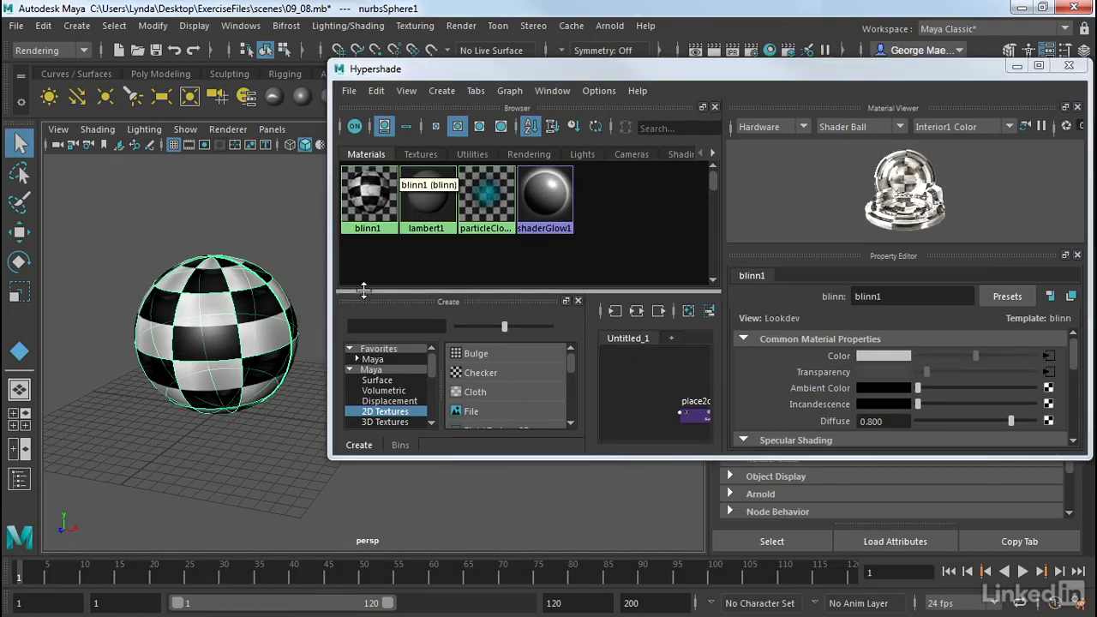
pyautogui.rightClick(419, 192)
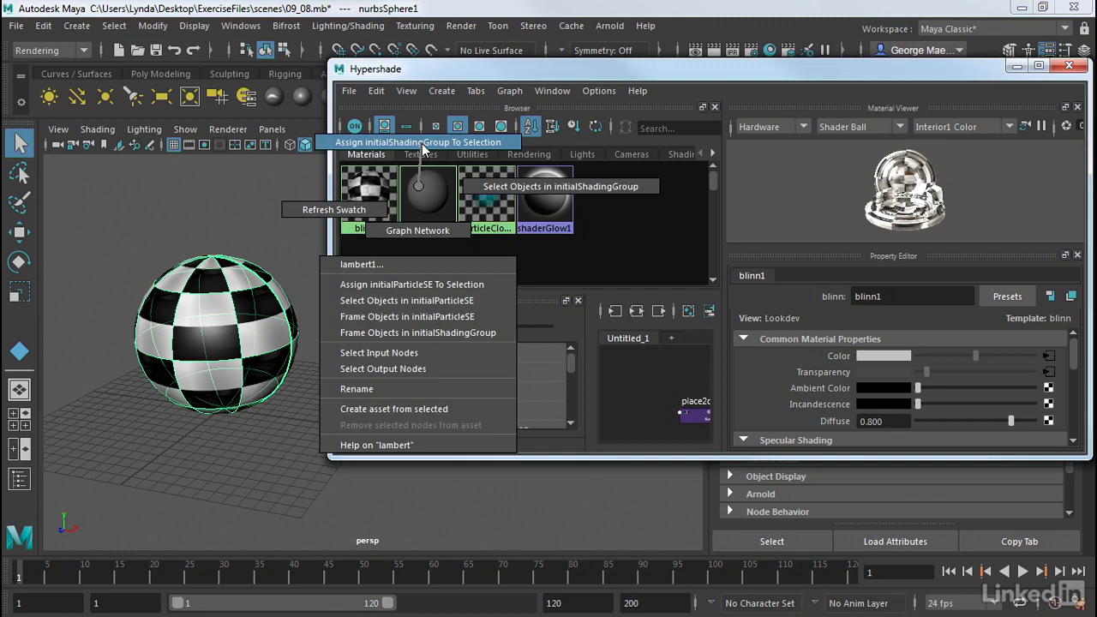
pyautogui.click(422, 146)
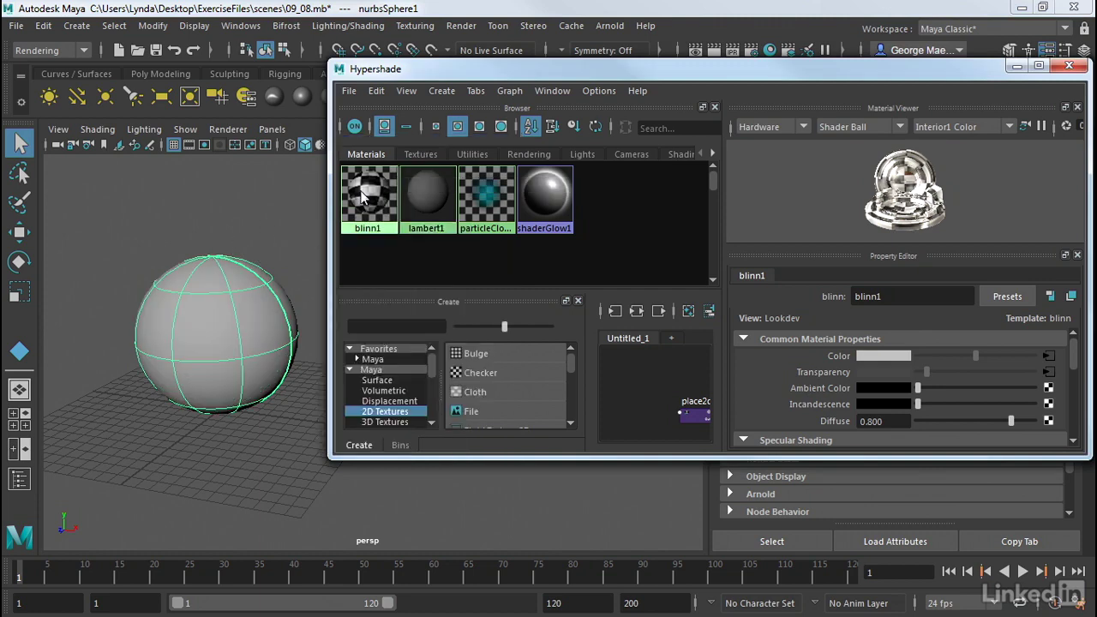
pyautogui.moveTo(361, 196); pyautogui.dragTo(347, 141, button='right')
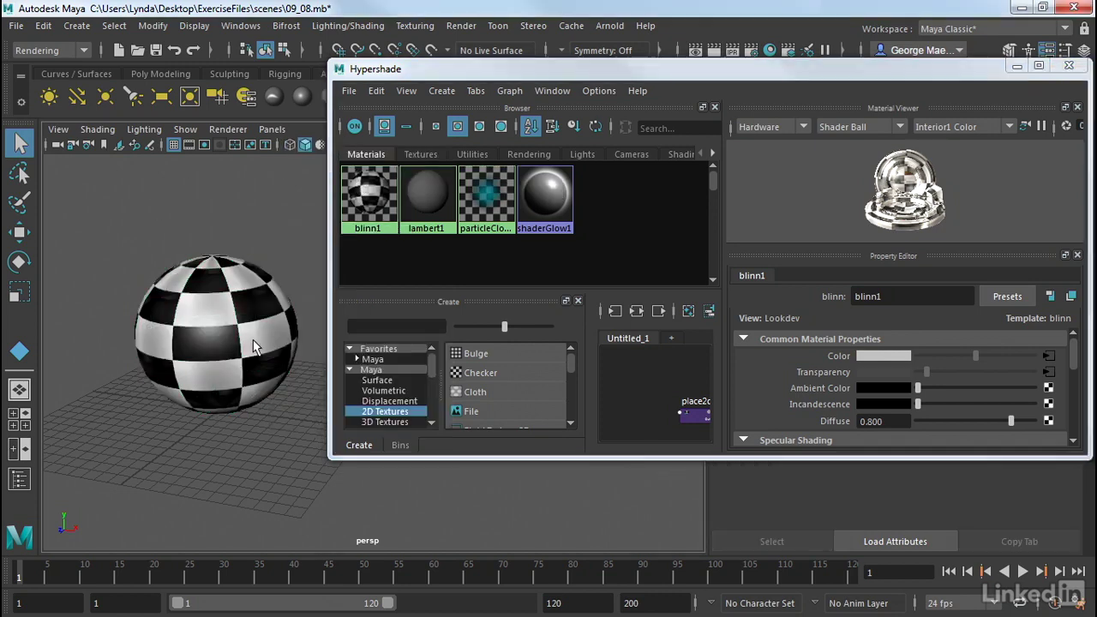